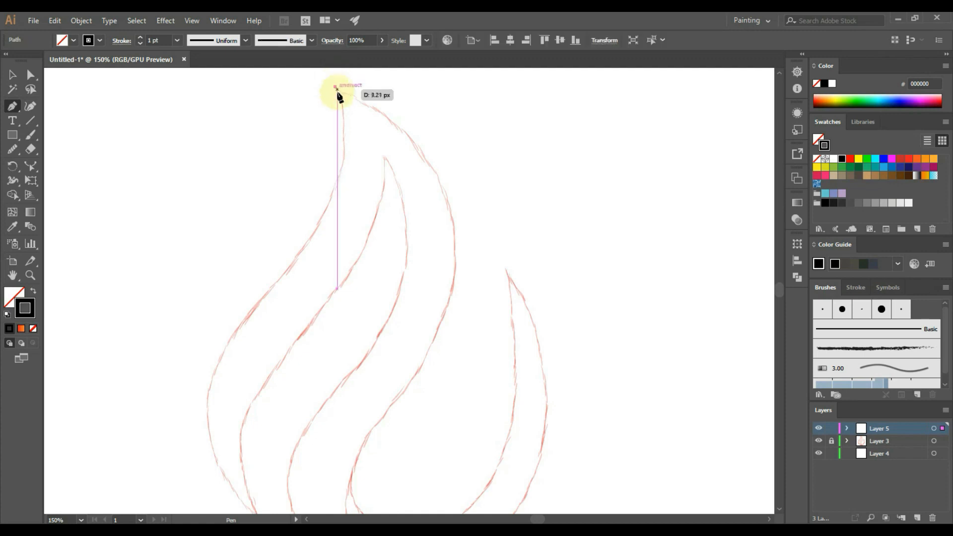
Step: Trace the flame sketch's outer left edge with the Pen tool, from the top tip down to the lower-left tip
left_click(277, 285)
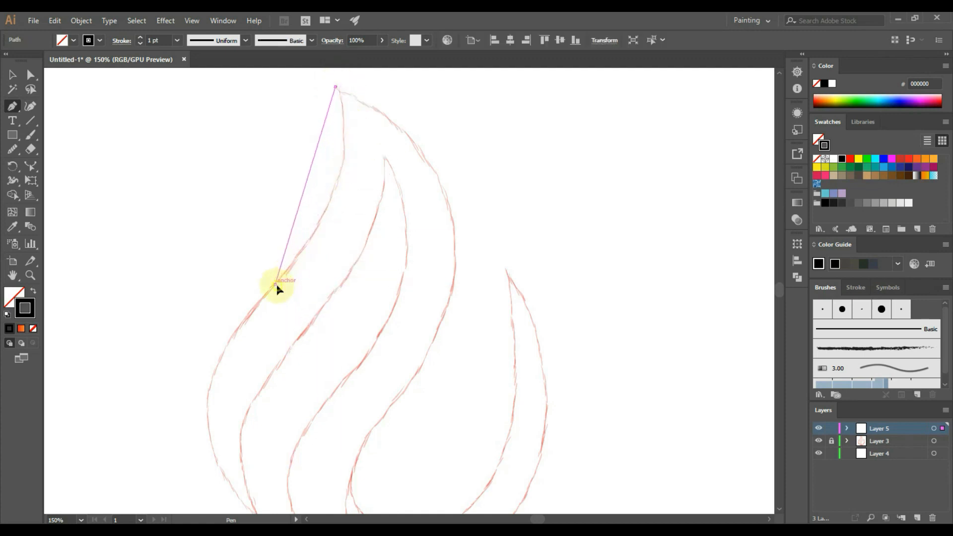
left_click_drag(235, 298, 172, 403)
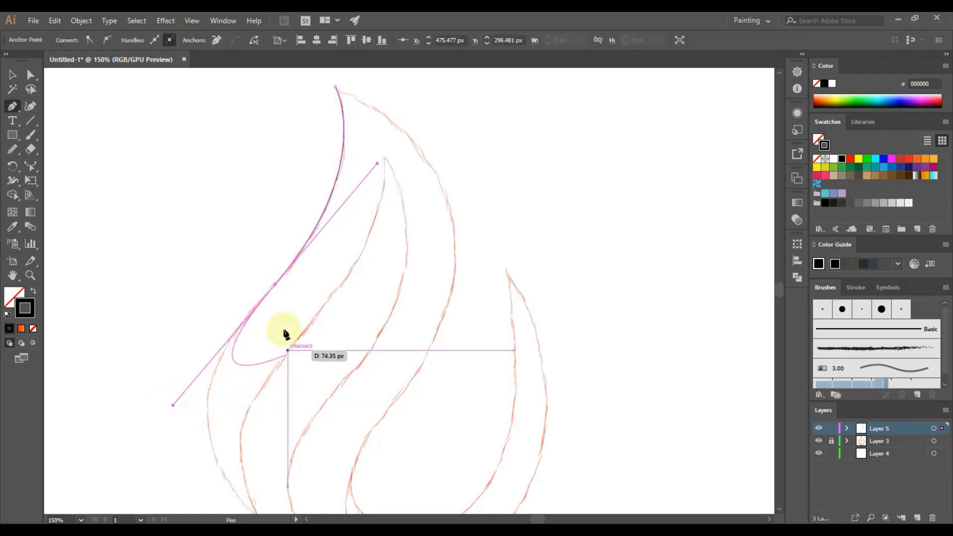
left_click(276, 284)
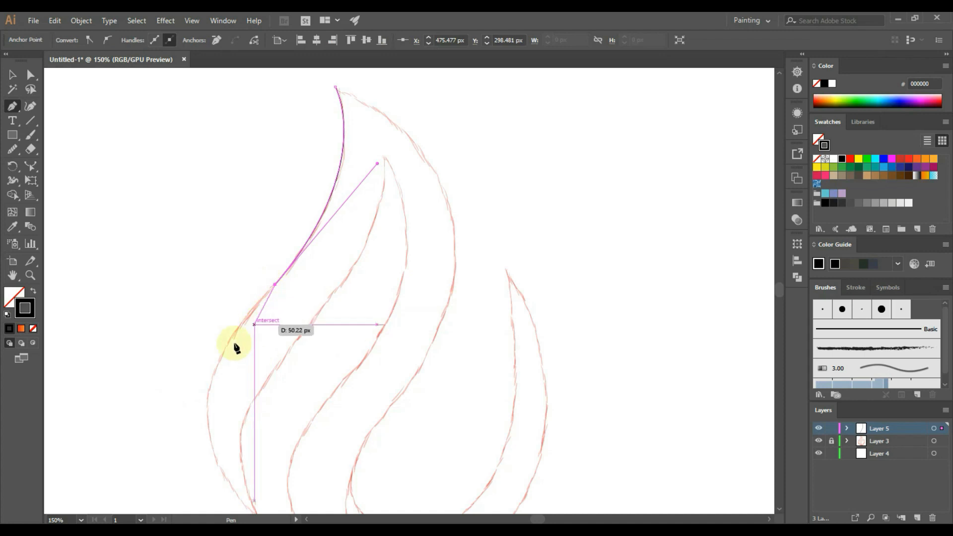
mouse_move(207, 407)
left_mouse_down()
mouse_move(215, 436)
mouse_move(205, 464)
mouse_move(213, 471)
mouse_move(212, 449)
left_mouse_up()
left_click(208, 406)
left_click_drag(298, 436, 266, 349)
left_click_drag(229, 435, 285, 494)
left_click(228, 436)
Step: Continue the path up the inside of the left flame tongue to the inner pointed tip, ending in a corner
left_click(226, 307)
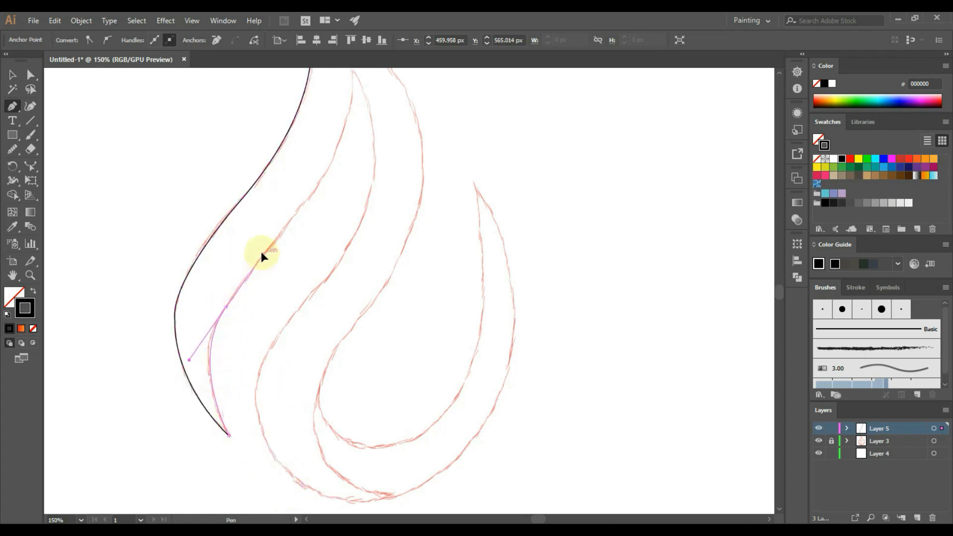
left_click_drag(265, 252, 254, 320)
left_click(225, 307)
key("space")
left_click(280, 256)
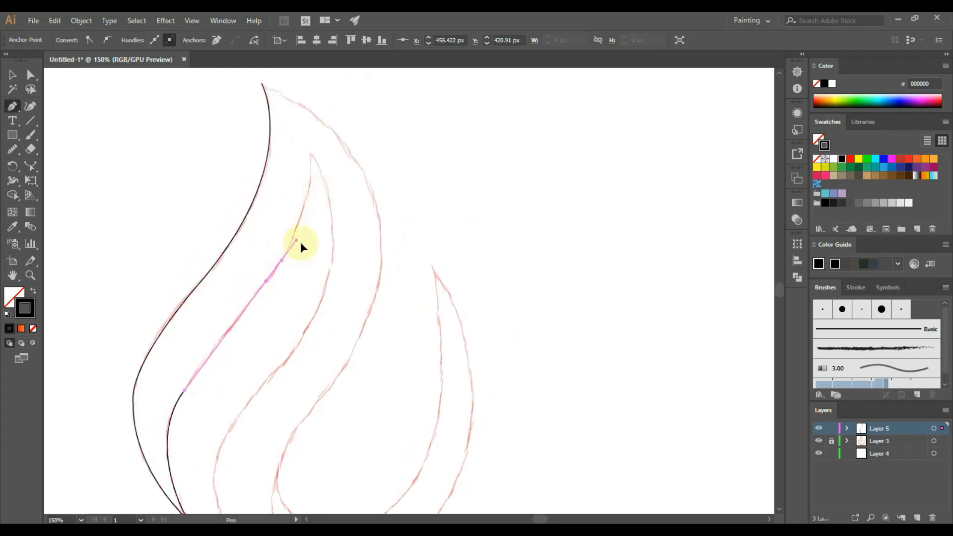
left_click_drag(304, 232, 304, 231)
left_click(281, 261)
left_click_drag(311, 155, 303, 120)
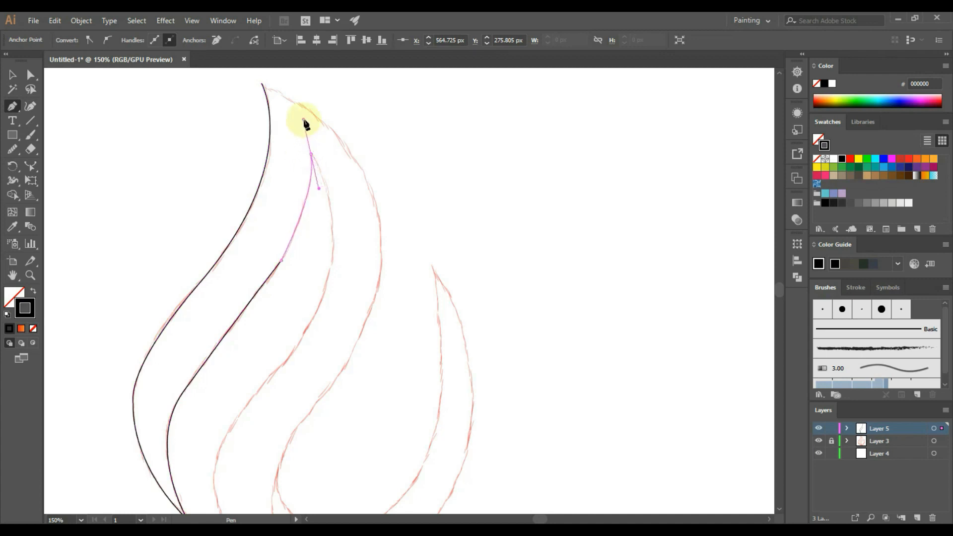
left_click(311, 154)
Step: Continue the path from the inner tip down the middle tongue's left edge to the start of the bottom curve
left_click_drag(308, 326, 202, 359)
left_click(308, 326)
key("space")
left_click_drag(234, 323, 234, 325)
left_click_drag(235, 447, 272, 475)
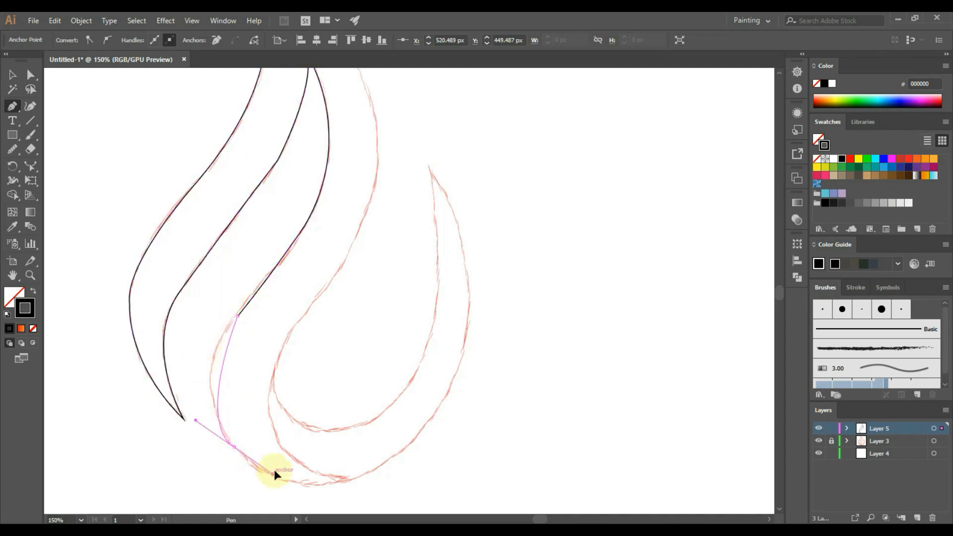
left_click_drag(291, 507, 279, 417)
left_click(234, 342)
Step: Trace the flame's bottom curve and outer right edge up to the right-hand tip, ending in a corner
left_click_drag(433, 313, 545, 173)
left_click(433, 313)
left_click_drag(457, 99, 428, 166)
mouse_move(402, 129)
left_mouse_down()
mouse_move(346, 175)
mouse_move(262, 91)
mouse_move(245, 265)
mouse_move(295, 516)
mouse_move(330, 203)
mouse_move(390, 177)
left_mouse_up()
key("ctrl+z")
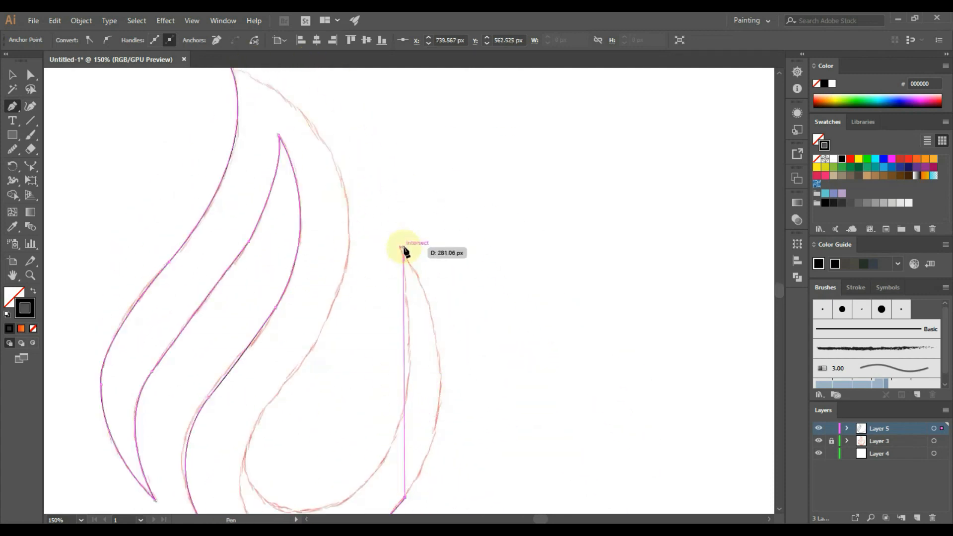
mouse_move(402, 247)
left_mouse_down()
mouse_move(284, 184)
mouse_move(311, 103)
mouse_move(316, 120)
mouse_move(319, 110)
left_mouse_up()
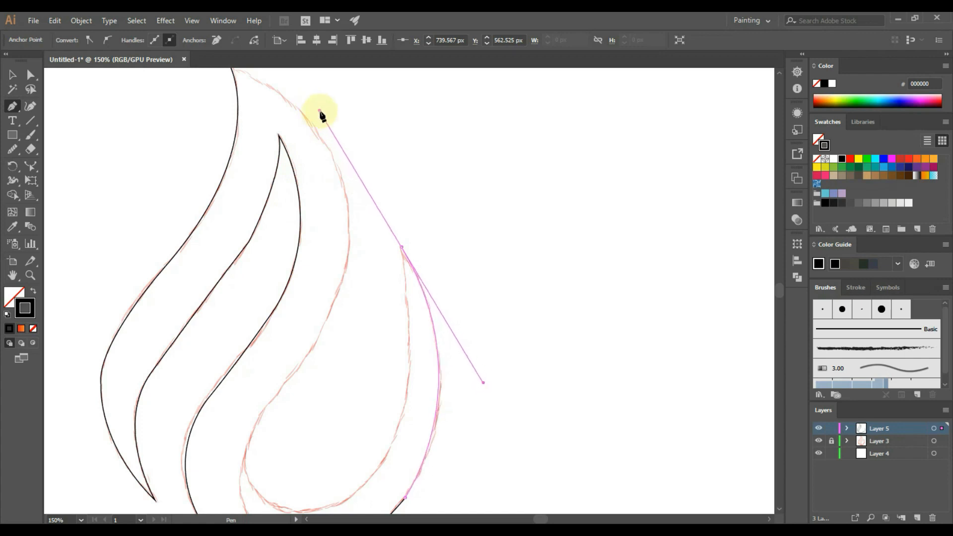
left_click(401, 246)
Step: Trace the right tongue's inner edge from its tip down to the bottom of the inner curve
left_click_drag(388, 405, 423, 321)
left_click_drag(429, 354, 400, 399)
left_click(429, 354)
left_click_drag(314, 425, 238, 396)
left_click(315, 425)
Step: Trace up the middle tongue's right edge and close the path at the flame's top tip
left_click_drag(296, 330, 301, 327)
left_click_drag(338, 251, 302, 325)
left_click(296, 330)
left_click_drag(310, 354, 344, 319)
left_click(310, 354)
left_click_drag(335, 194, 309, 196)
left_click_drag(300, 124, 305, 126)
scroll(253, 224, "up", 5)
left_click_drag(220, 261, 162, 235)
Step: Even out the middle tongue's right edge and the outer lower-right curve with the Smooth tool
key("space")
left_click_drag(364, 429, 361, 163)
left_click(14, 149)
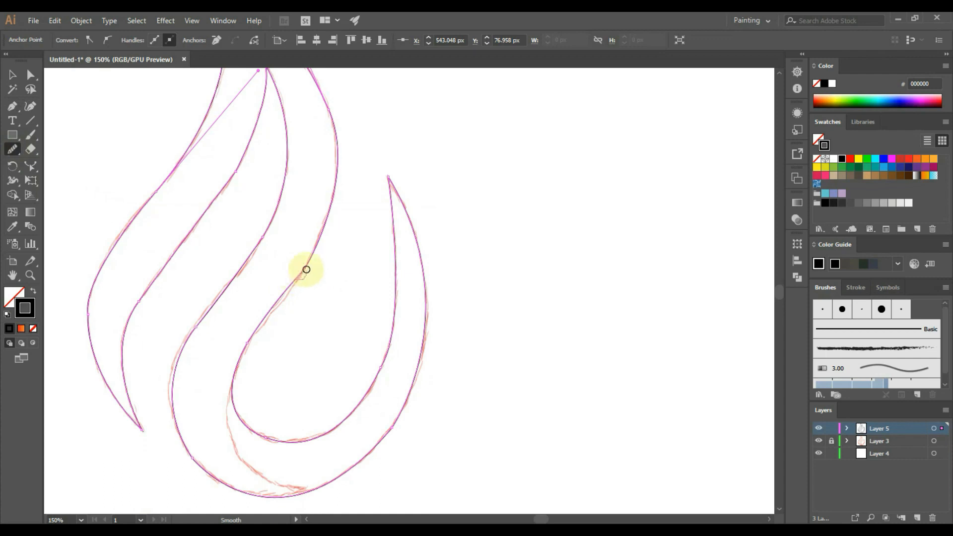
left_click_drag(307, 269, 293, 313)
key("space")
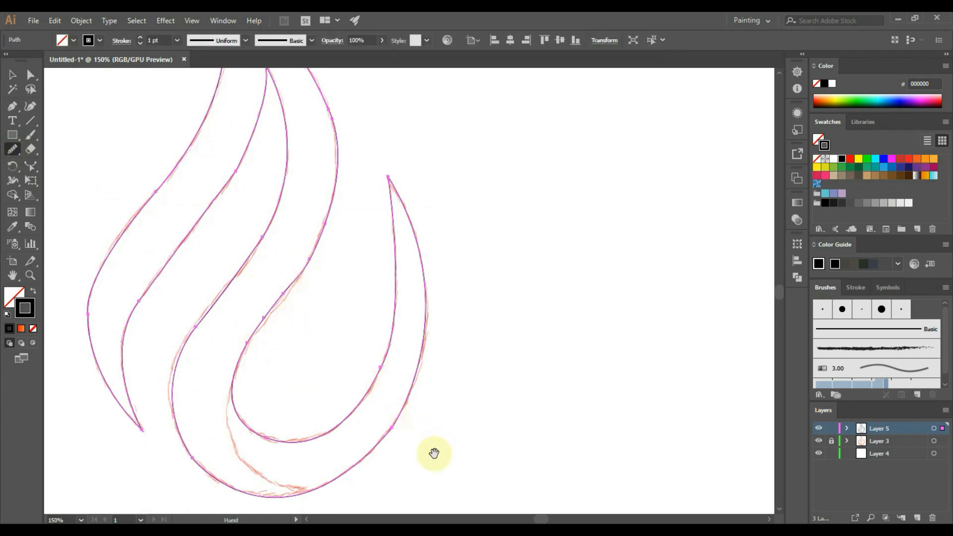
left_click_drag(393, 426, 379, 446)
mouse_move(300, 297)
left_mouse_down()
mouse_move(318, 349)
mouse_move(303, 346)
mouse_move(340, 280)
left_mouse_up()
key("space")
left_click_drag(364, 429, 327, 456)
Step: Hide the Layer 3 sketch and smooth the remaining uneven stretches of the flame outline
left_click(819, 441)
key("space")
mouse_move(509, 200)
left_mouse_down()
mouse_move(523, 315)
mouse_move(511, 222)
left_mouse_up()
mouse_move(475, 362)
left_mouse_down()
mouse_move(479, 298)
mouse_move(472, 394)
left_mouse_up()
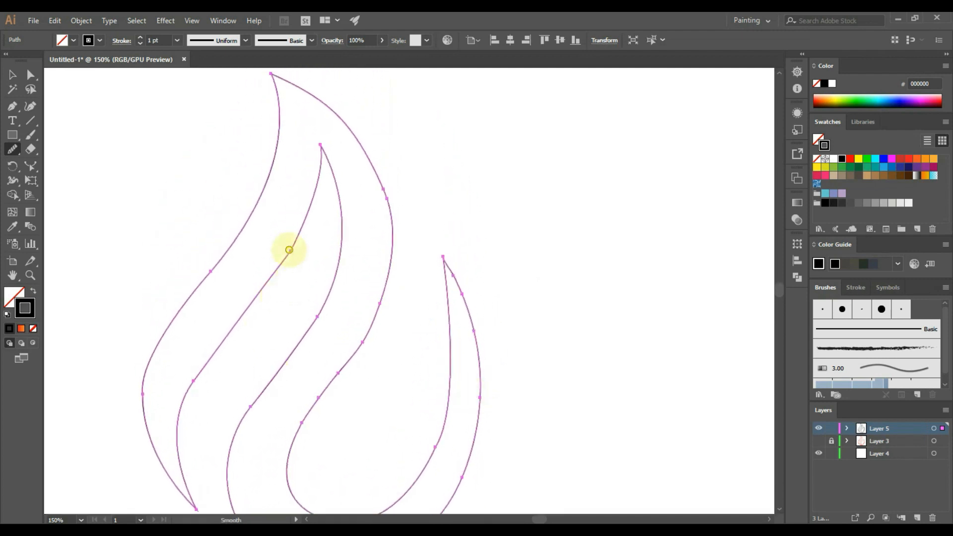
key("space")
left_click_drag(534, 447, 470, 334)
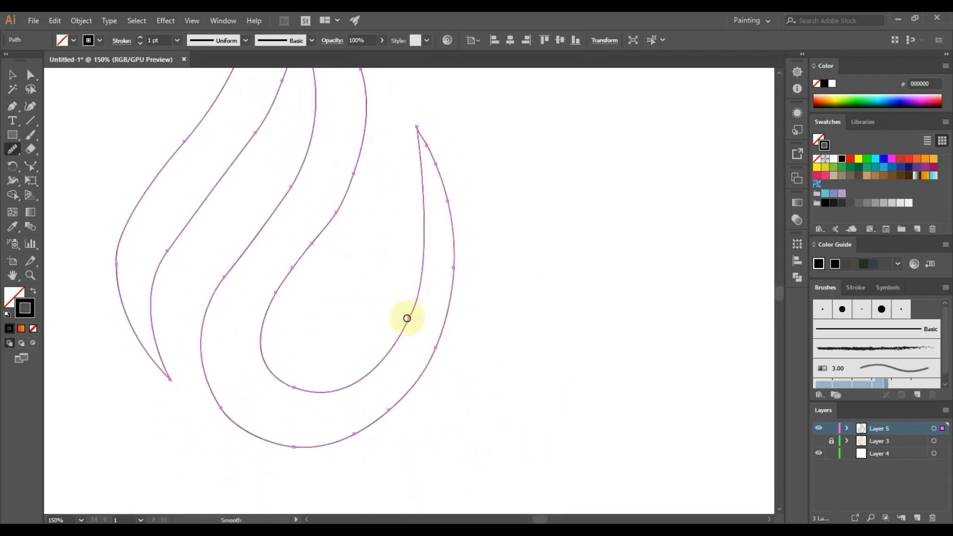
key("space")
left_click_drag(315, 397, 386, 404)
left_click_drag(406, 207, 411, 236)
key("space")
mouse_move(396, 449)
left_mouse_down()
mouse_move(397, 382)
mouse_move(401, 497)
left_mouse_up()
mouse_move(416, 398)
left_mouse_down()
mouse_move(416, 411)
mouse_move(400, 202)
left_mouse_up()
Step: Show Layer 3 again and draw a separate Pen curve along the sketched dividing line, extending past the flame's bottom edge
key("p")
left_click(818, 441)
key("ctrl+shift+a")
left_click(311, 242)
left_click(329, 356)
left_click_drag(403, 407, 410, 409)
left_click_drag(329, 357, 464, 392)
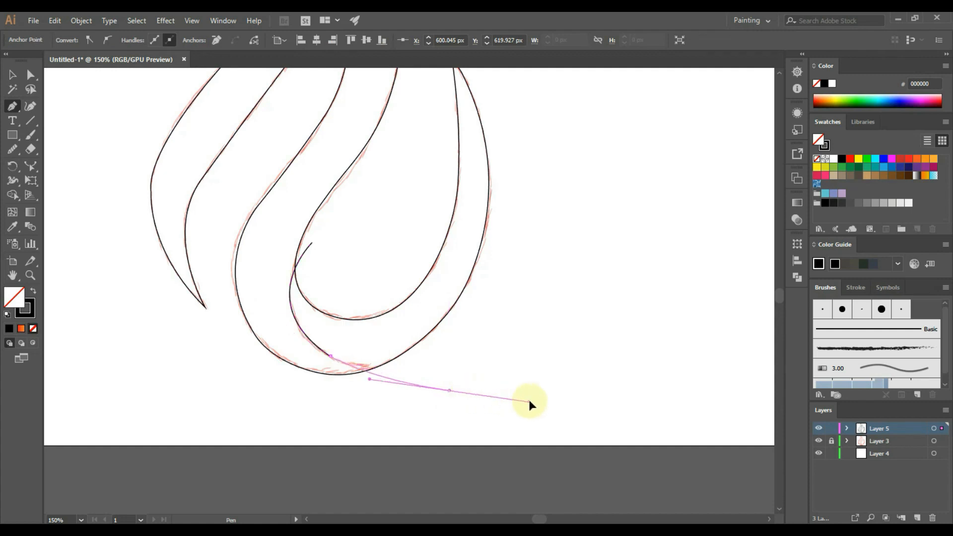
left_click_drag(532, 399, 531, 398)
left_click(449, 390)
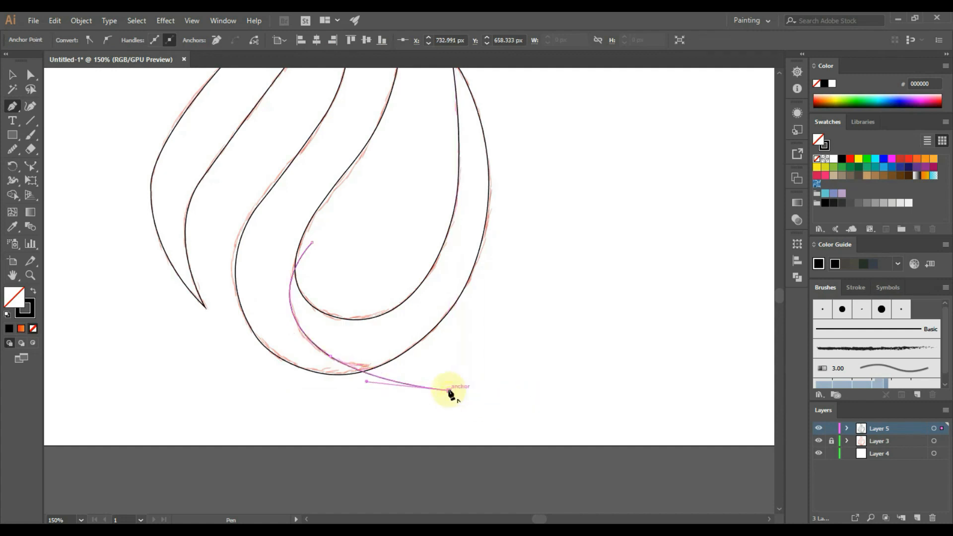
Step: Move the dividing curve's upper end slightly higher inside the flame and undo the shift of its lower end
key("ctrl")
left_click_drag(313, 243, 313, 230)
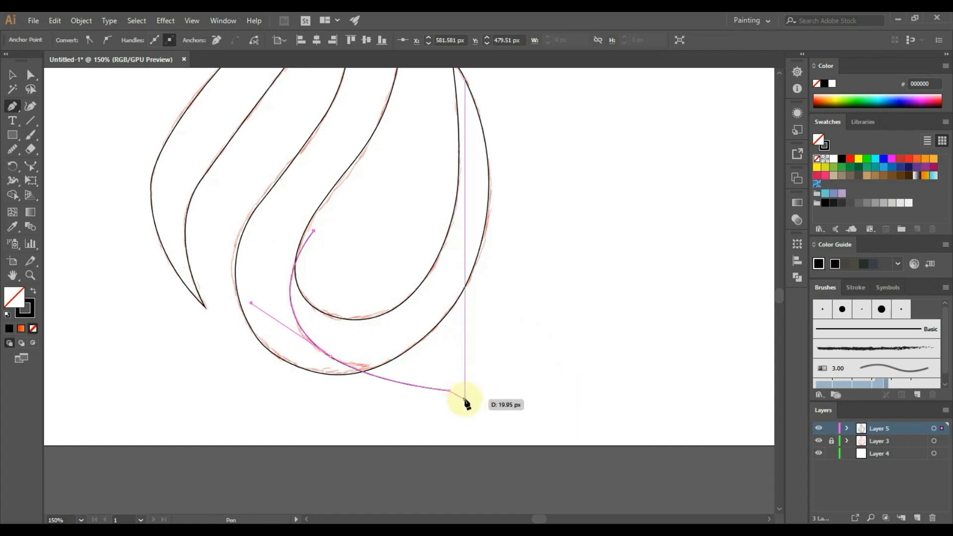
key("ctrl")
left_click_drag(448, 391, 466, 387)
key("ctrl+z")
Step: Select all paths and trim the dividing curve's overshooting ends with the Shape Builder, splitting the flame in two
key("v")
key("ctrl+a")
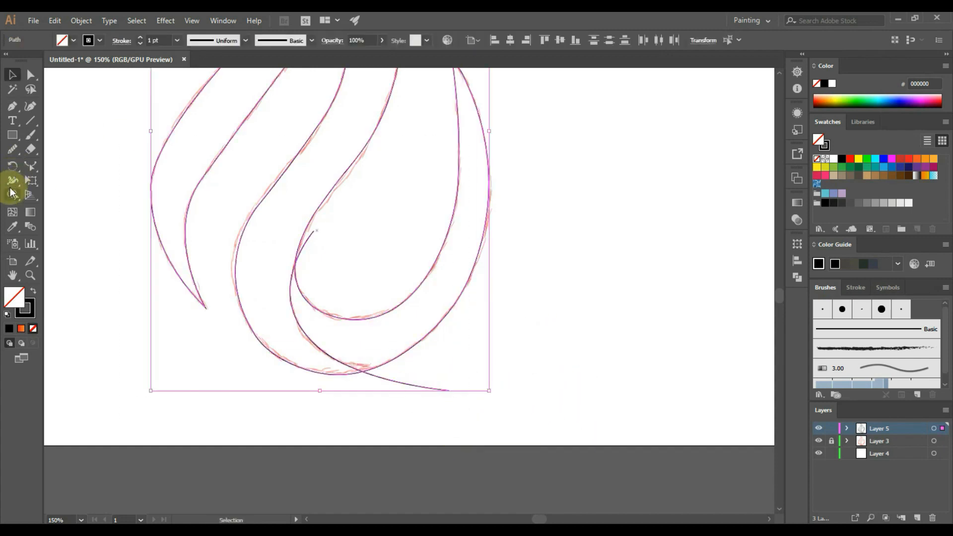
left_click(13, 195)
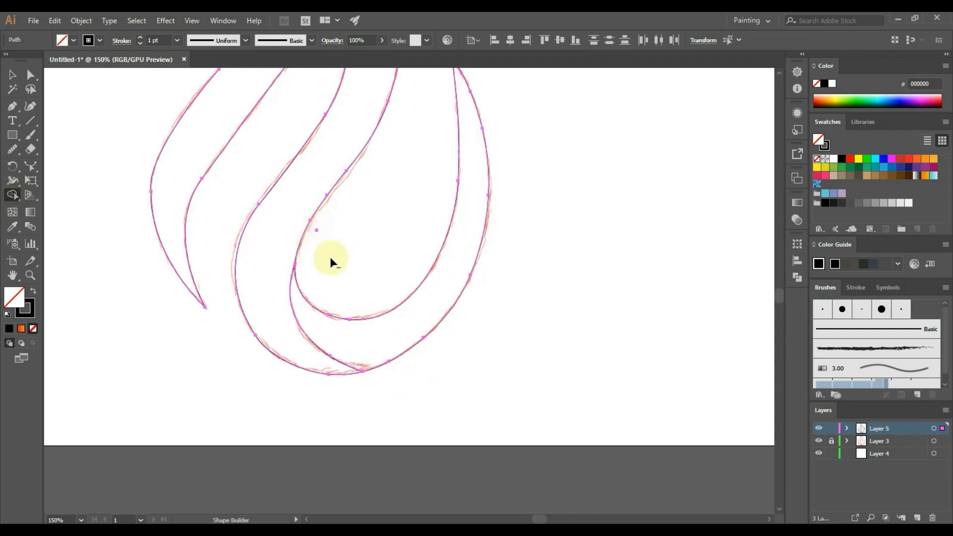
left_click(12, 74)
left_click_drag(91, 292, 244, 297)
left_click(468, 282)
left_click(417, 426)
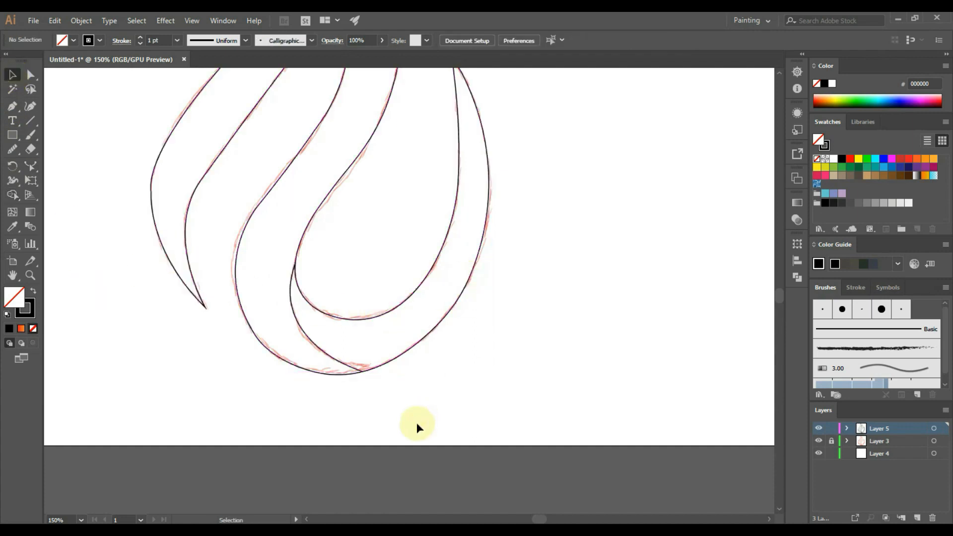
Step: Hide the Layer 3 sketch and fit the whole artboard in view with nothing selected
left_click(818, 441)
key("ctrl+0")
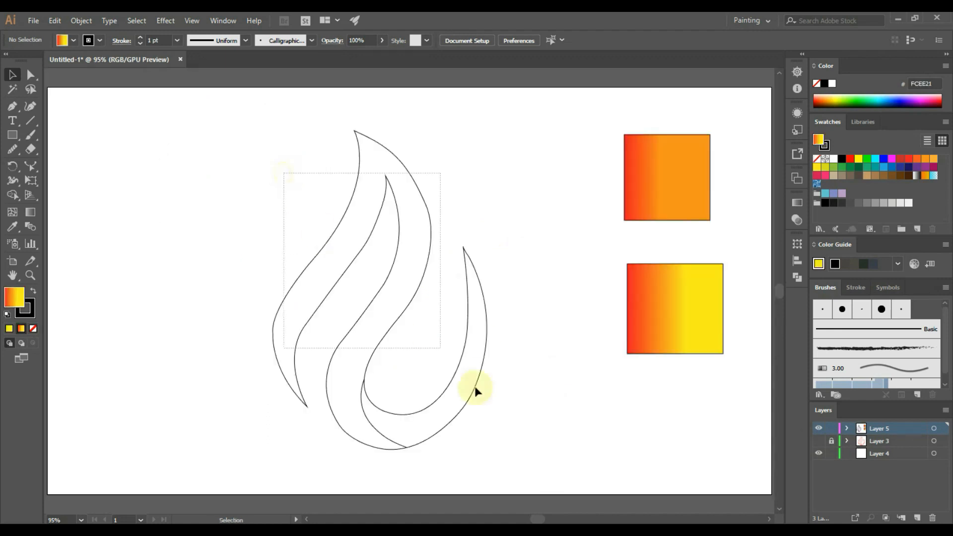
left_click_drag(476, 389, 104, 330)
left_click(104, 329)
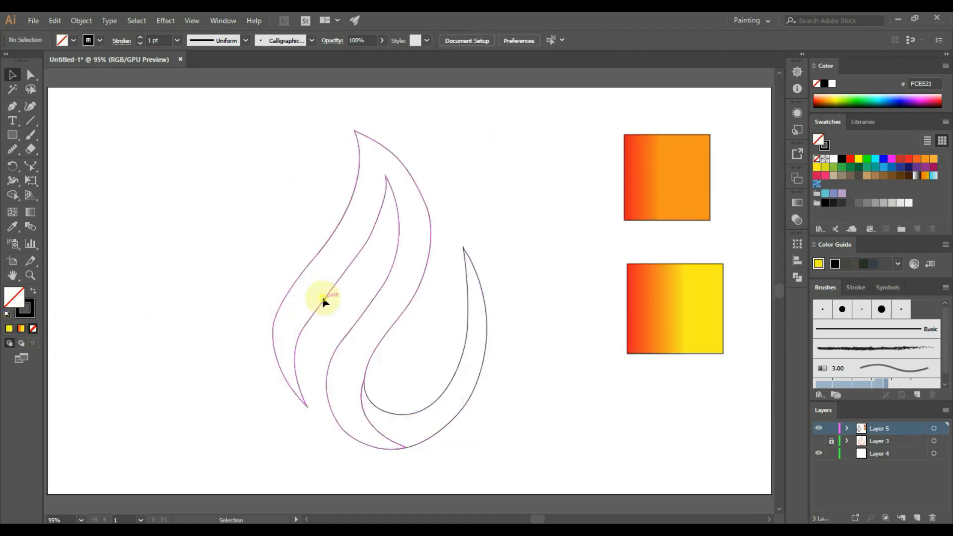
Step: Fill the large left flame shape with the red-to-orange gradient sampled from the upper square
left_click(323, 300)
double_click(12, 298)
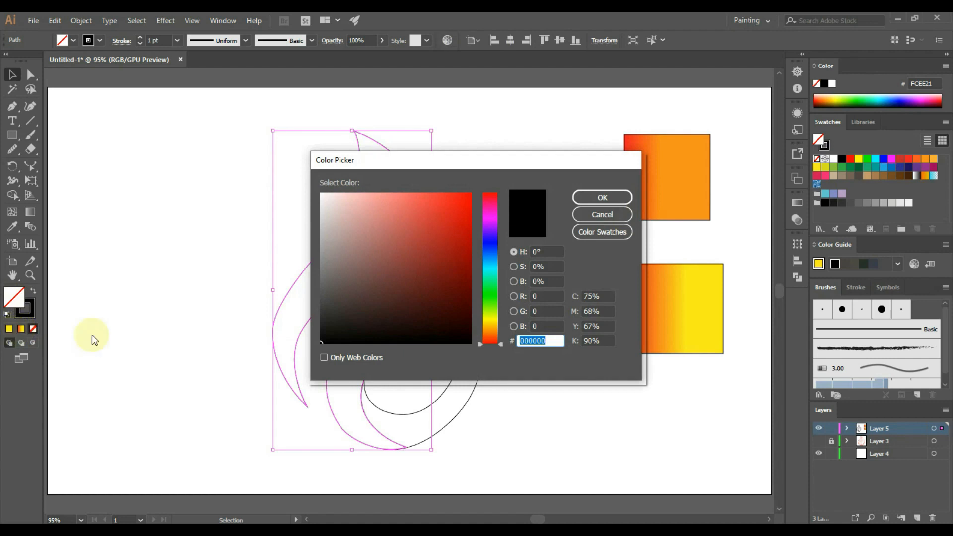
left_click(602, 215)
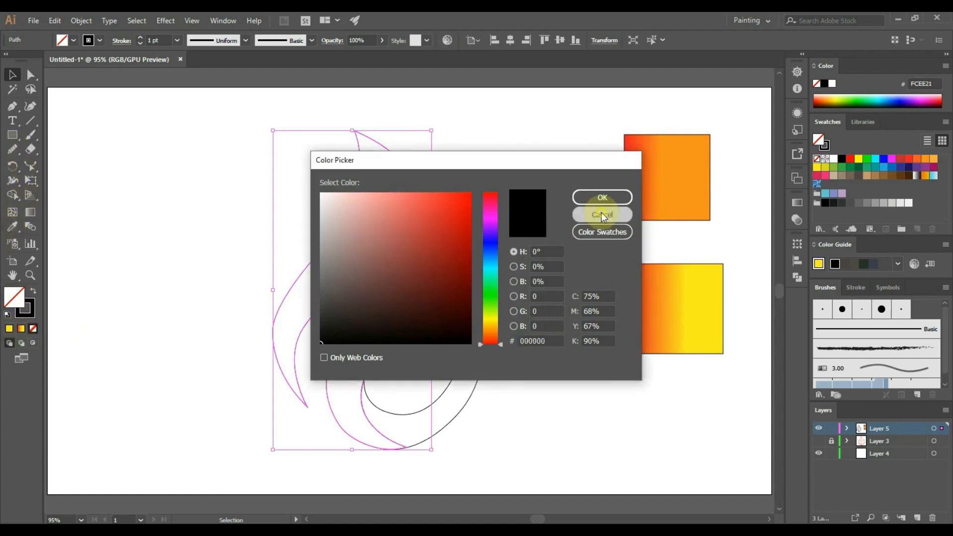
left_click(30, 213)
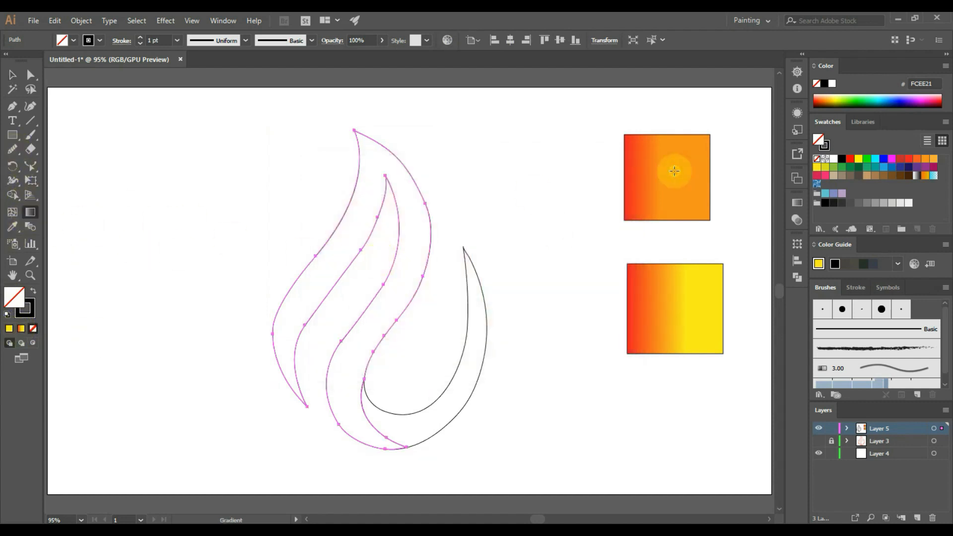
left_click(12, 226)
left_click(655, 167)
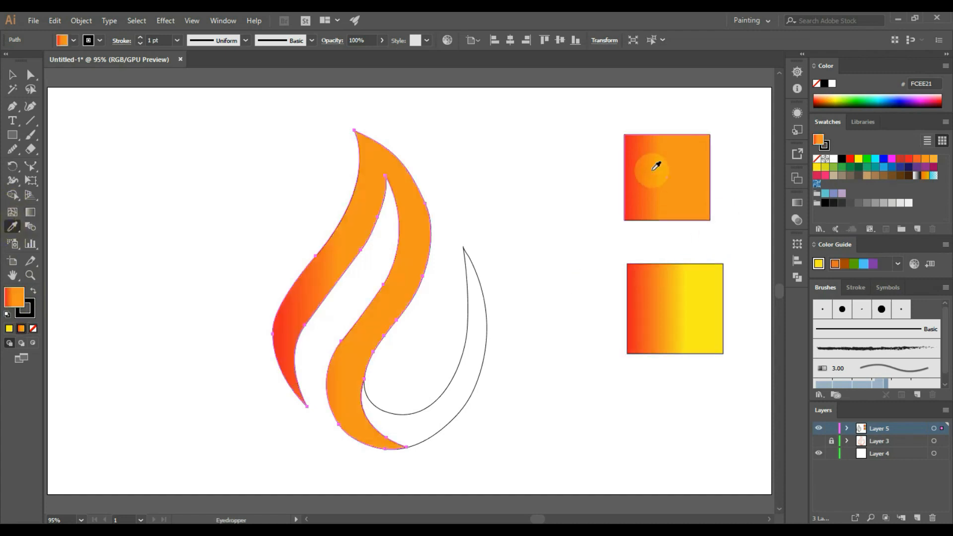
Step: Redirect the left flame's gradient to run from red at the top down to orange at the bottom
left_click(325, 266)
mouse_move(271, 293)
left_mouse_down()
mouse_move(336, 207)
mouse_move(342, 289)
left_mouse_up()
mouse_move(504, 285)
left_mouse_down()
mouse_move(393, 413)
mouse_move(359, 430)
mouse_move(365, 340)
mouse_move(358, 337)
mouse_move(366, 434)
left_mouse_up()
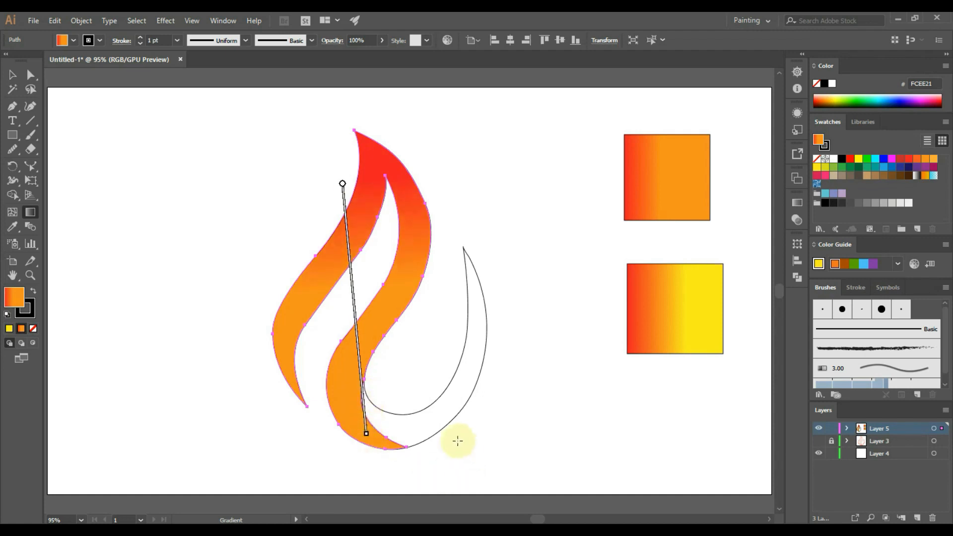
Step: Remove the stroke from the left flame shape
left_click(12, 74)
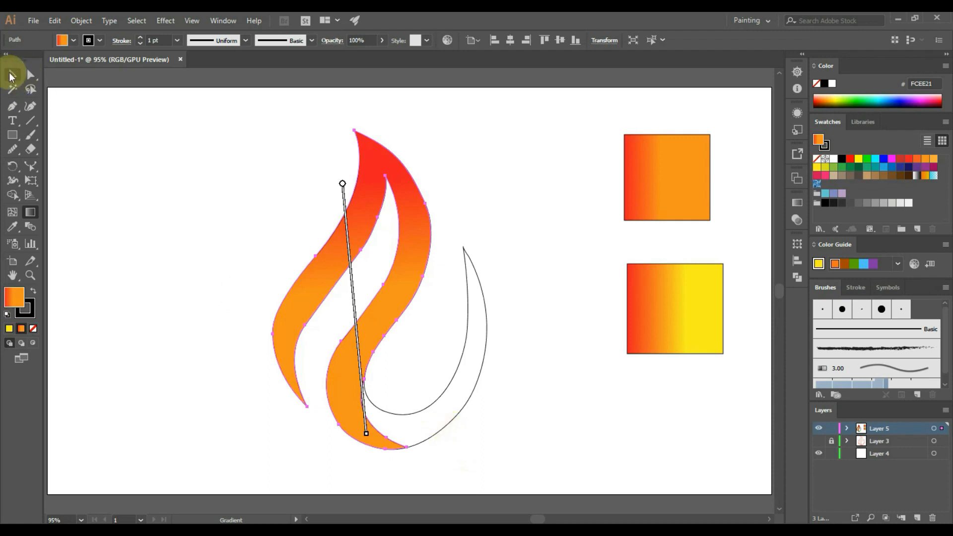
left_click(366, 370)
left_click(29, 312)
left_click(32, 329)
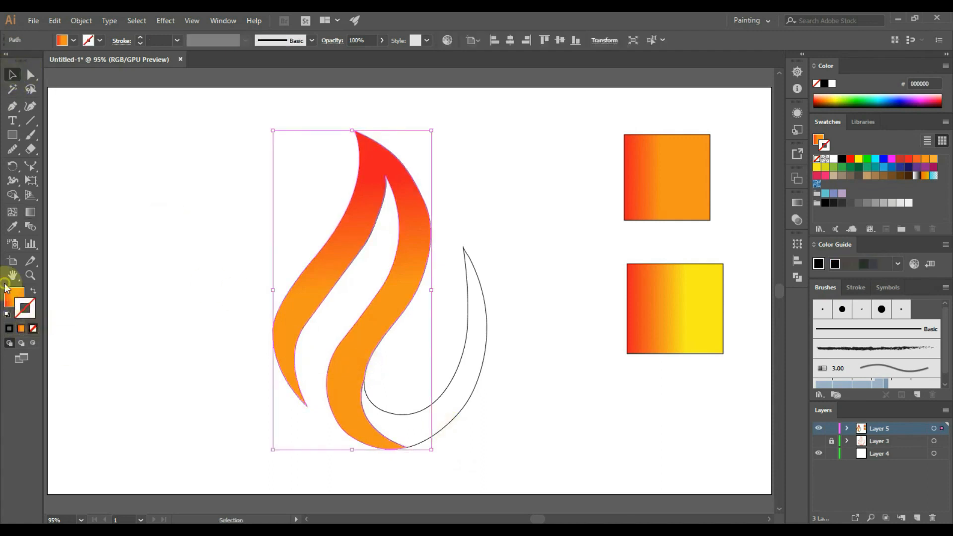
Step: Fill the right flame shape with the red-to-yellow gradient sampled from the lower square and remove its stroke
left_click(466, 401)
left_click(12, 226)
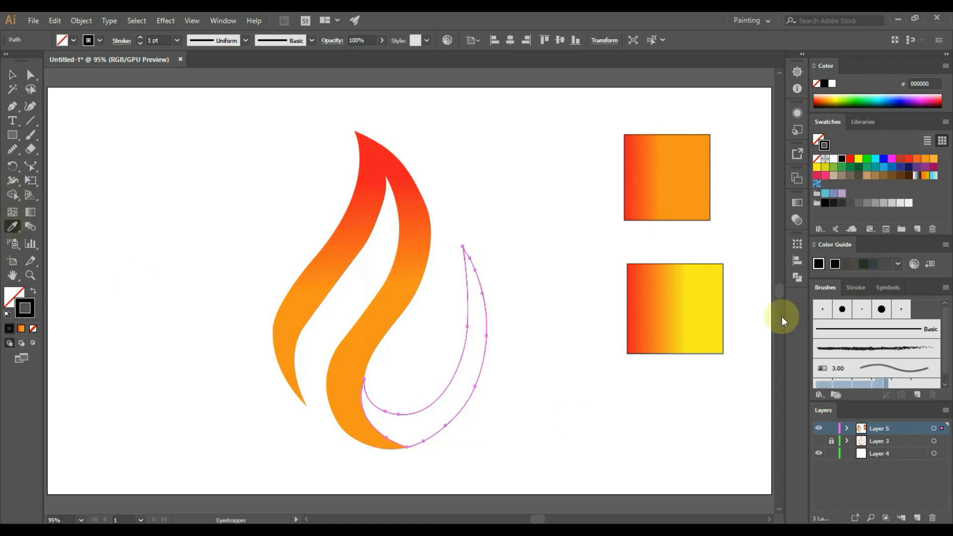
left_click(681, 283)
left_click(30, 212)
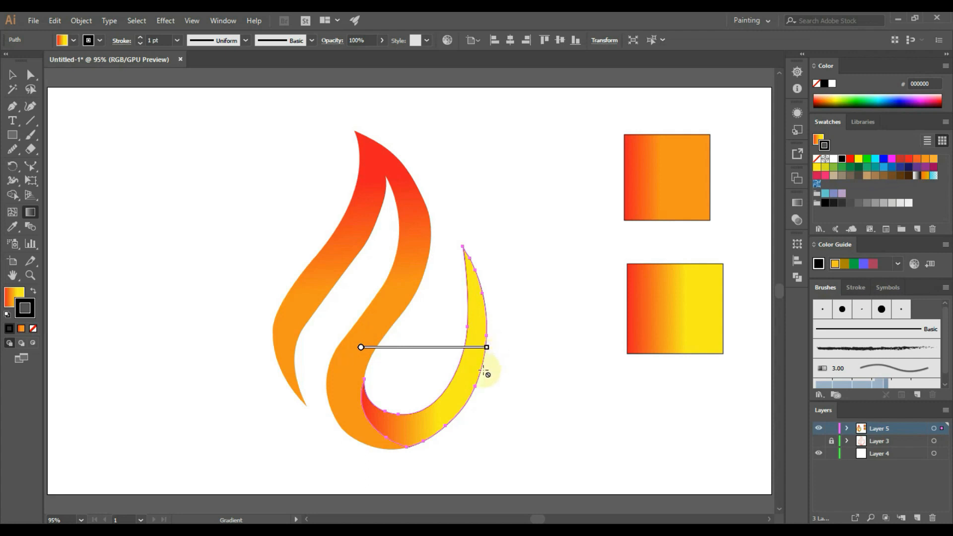
left_click(33, 328)
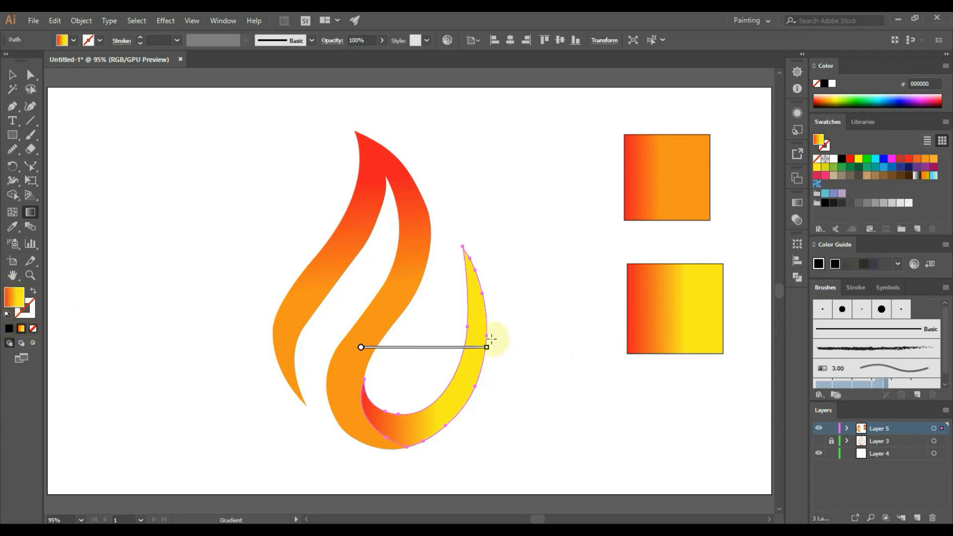
Step: Redirect the right flame's gradient diagonally so it runs from red at its upper tip to yellow along the lower curve
mouse_move(492, 351)
left_mouse_down()
mouse_move(379, 446)
mouse_move(351, 438)
left_mouse_up()
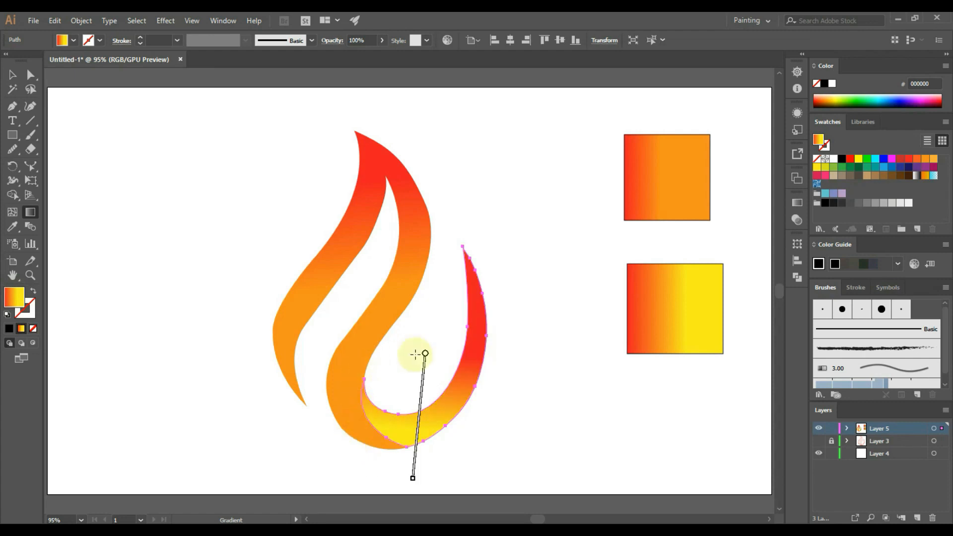
left_click_drag(394, 477, 363, 441)
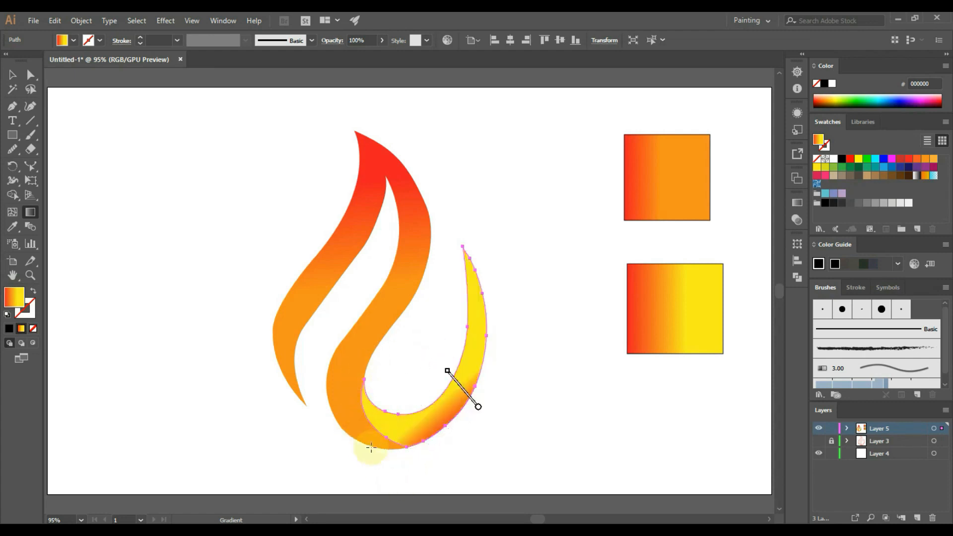
left_click_drag(482, 413, 497, 432)
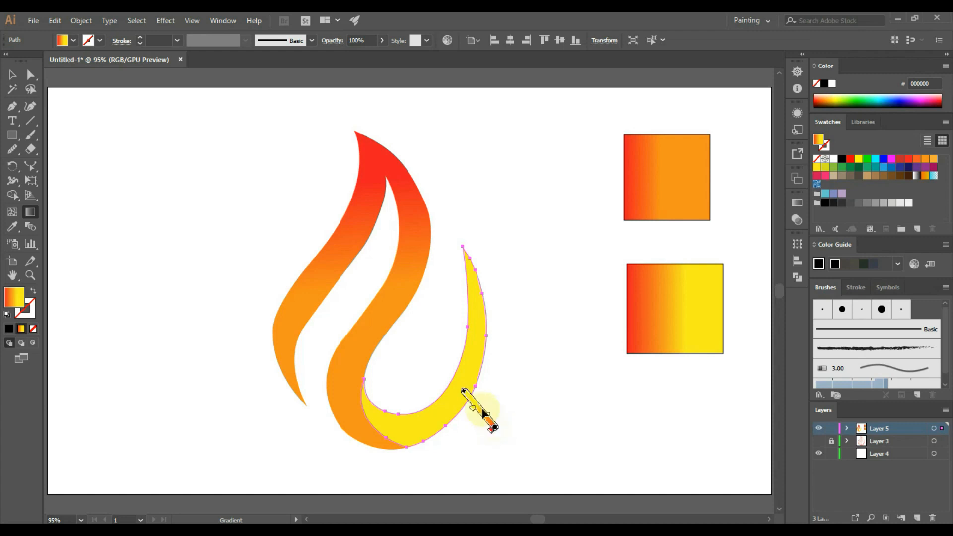
left_click_drag(460, 384, 419, 448)
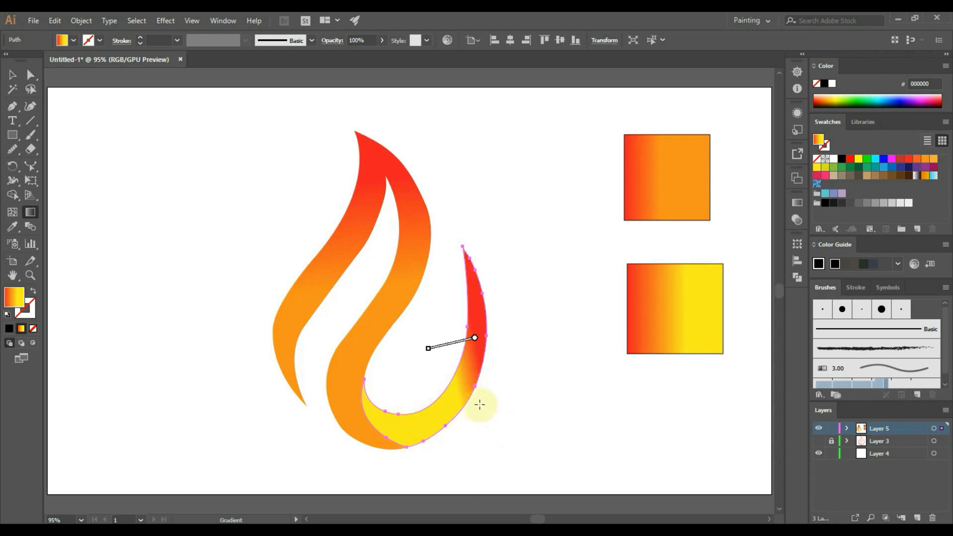
mouse_move(428, 348)
left_mouse_down()
mouse_move(377, 383)
mouse_move(329, 397)
mouse_move(360, 431)
left_mouse_up()
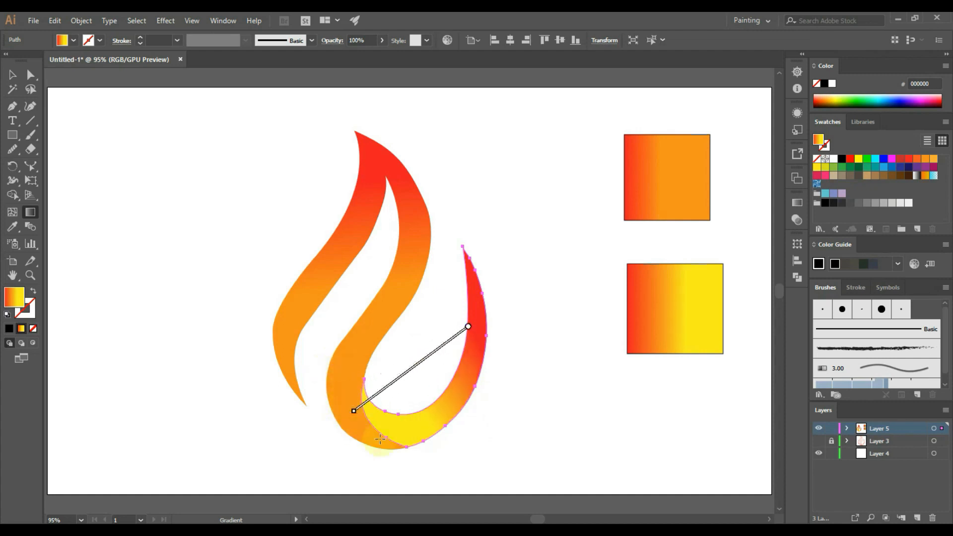
left_click_drag(468, 326, 483, 314)
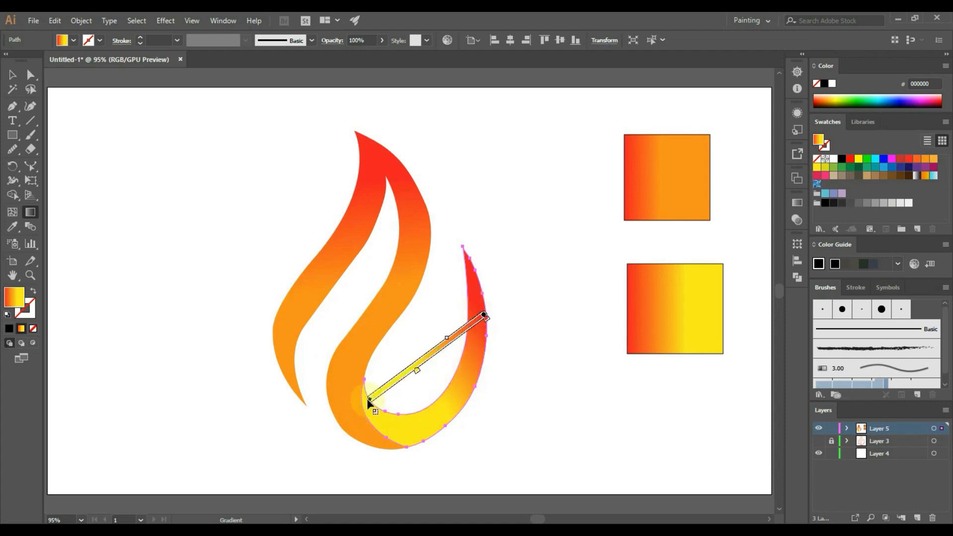
left_click_drag(367, 401, 382, 440)
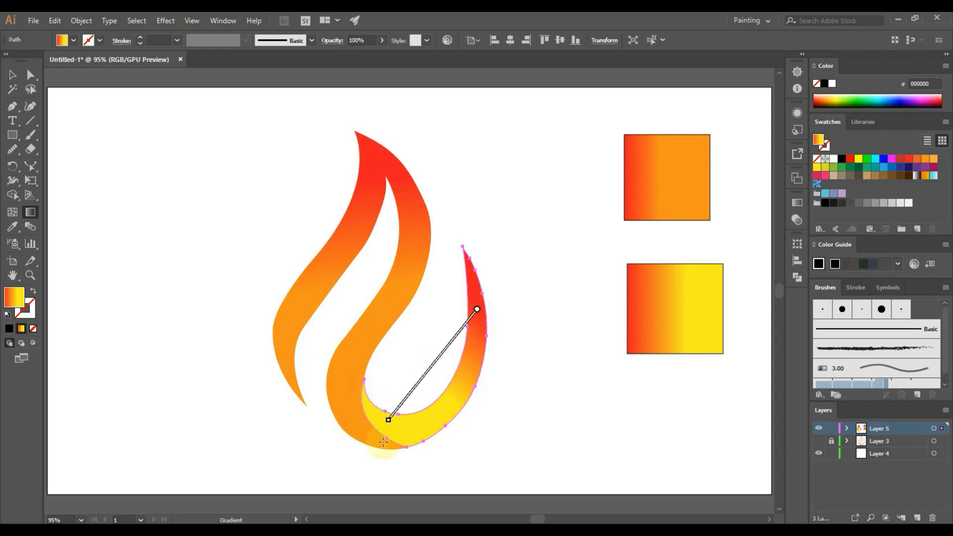
left_click_drag(476, 309, 504, 269)
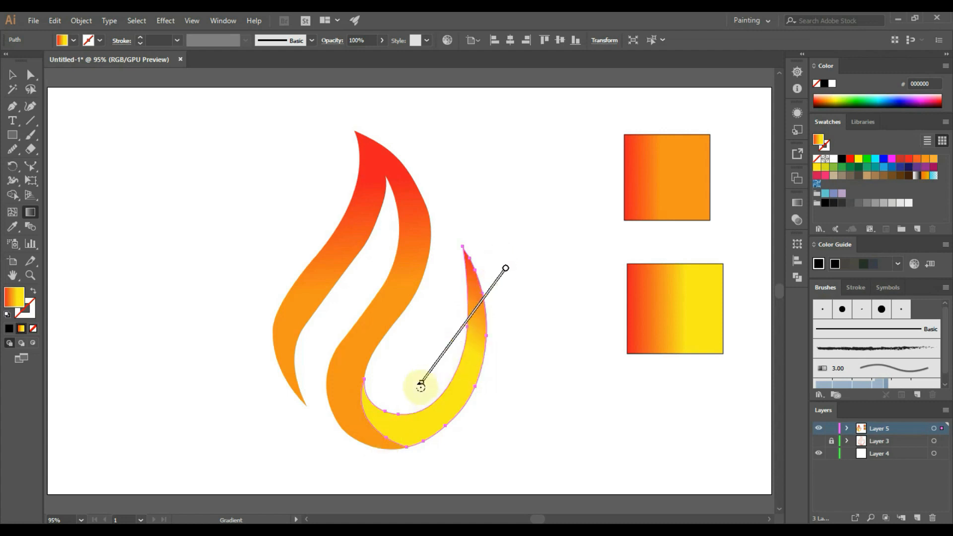
left_click_drag(422, 409, 418, 421)
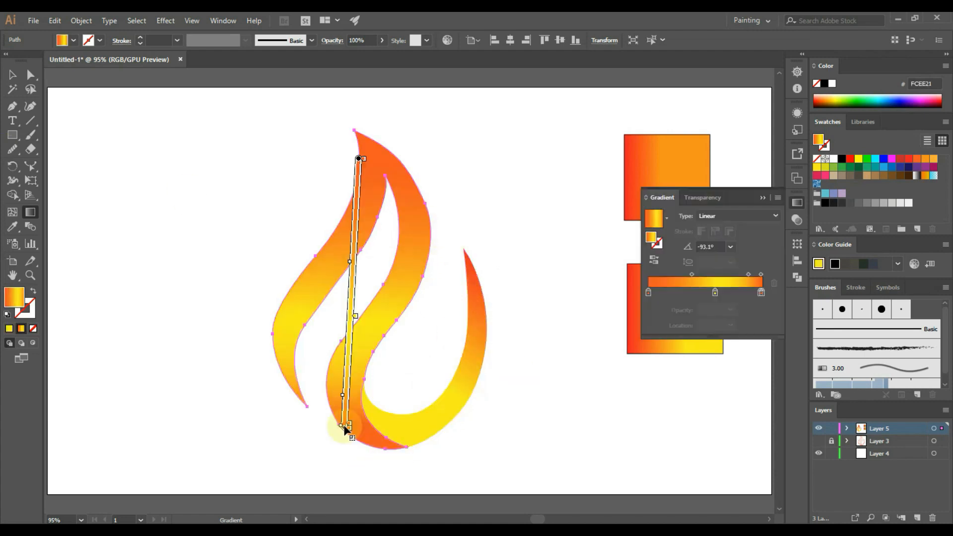
Step: Shorten the large left flame's orange-yellow-orange gradient so its lower end sits higher in the shape
left_click_drag(346, 430, 347, 385)
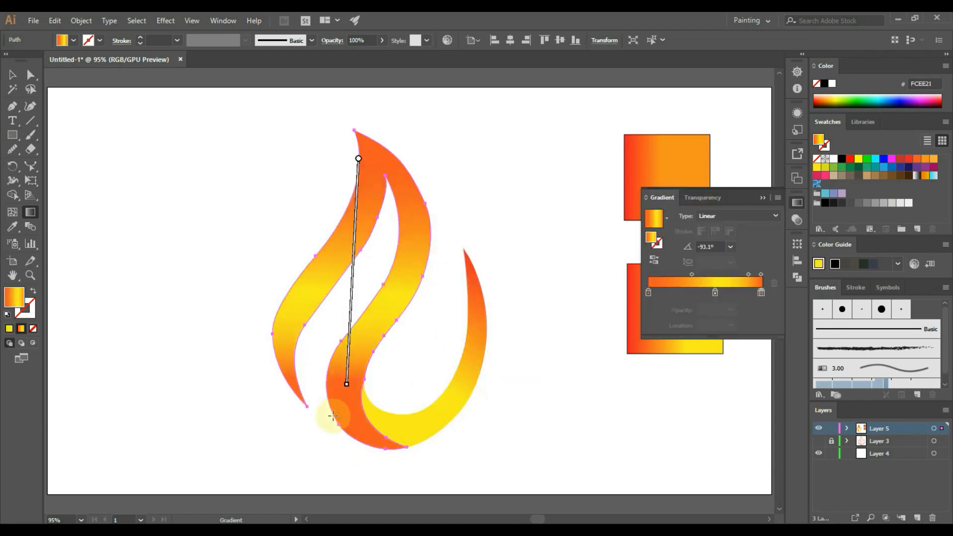
left_click(763, 198)
Step: Delete the two sample gradient squares beside the flame
left_click(11, 73)
left_click(151, 185)
left_click_drag(597, 115, 757, 412)
key("Delete")
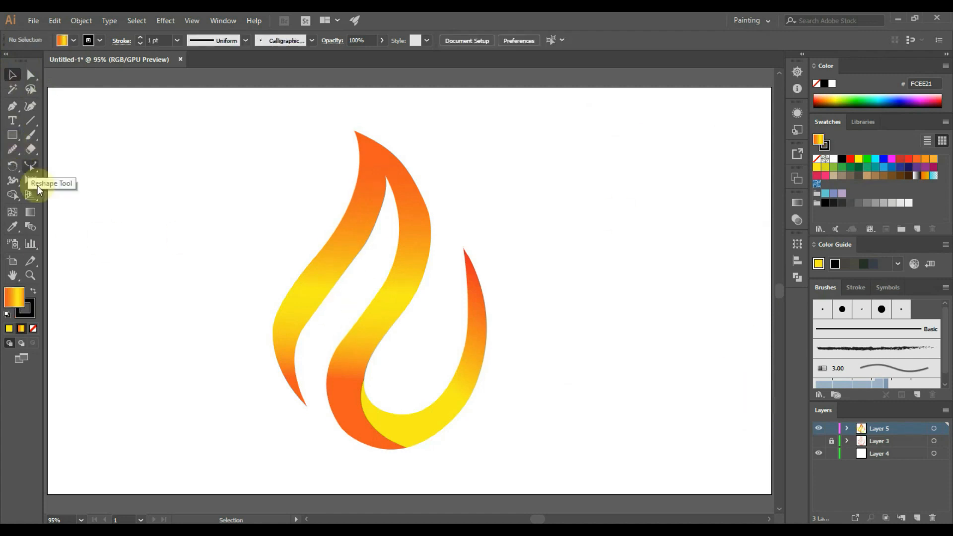
Step: Scale the whole flame down around its centre to about two thirds of its size
left_click_drag(229, 139, 570, 493)
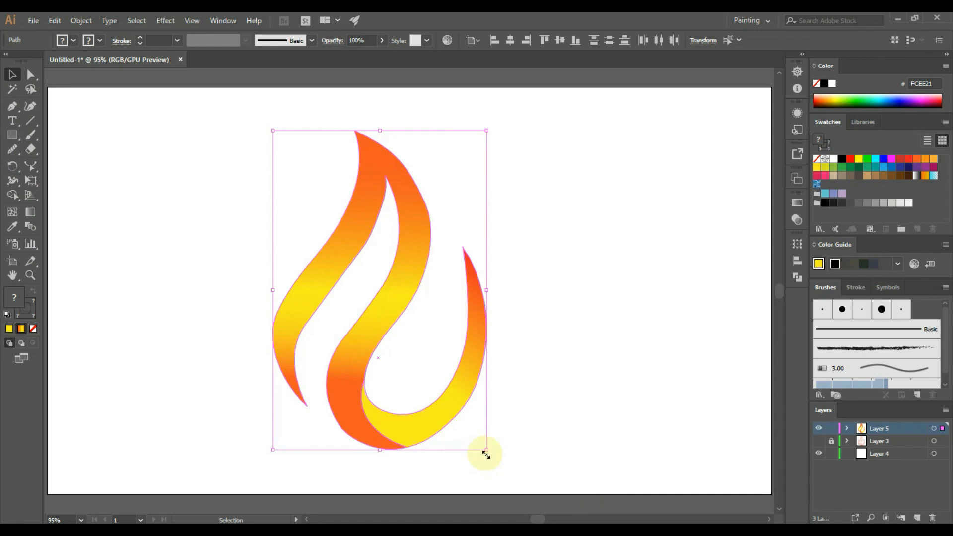
left_click_drag(485, 452, 453, 400)
left_click(739, 491)
Step: Add a new layer and draw a background rectangle on it that covers the whole artboard
left_click(917, 517)
left_click(13, 134)
left_click_drag(48, 88, 771, 494)
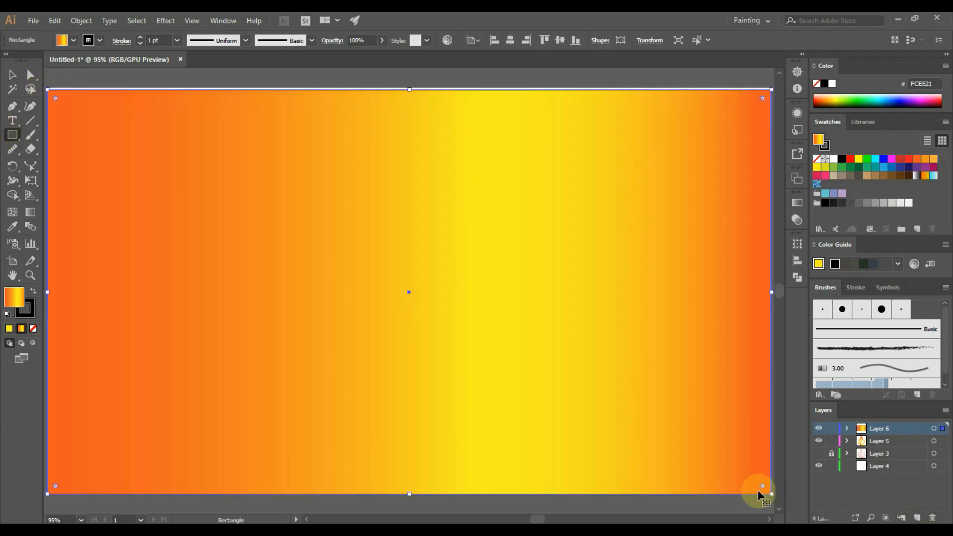
key("ctrl+z")
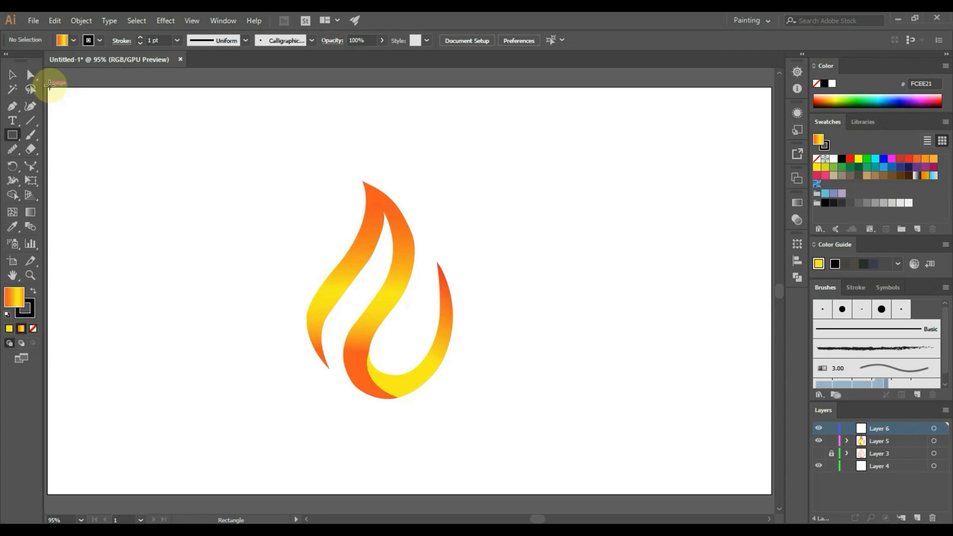
left_click_drag(47, 82, 714, 494)
left_click_drag(415, 351, 456, 348)
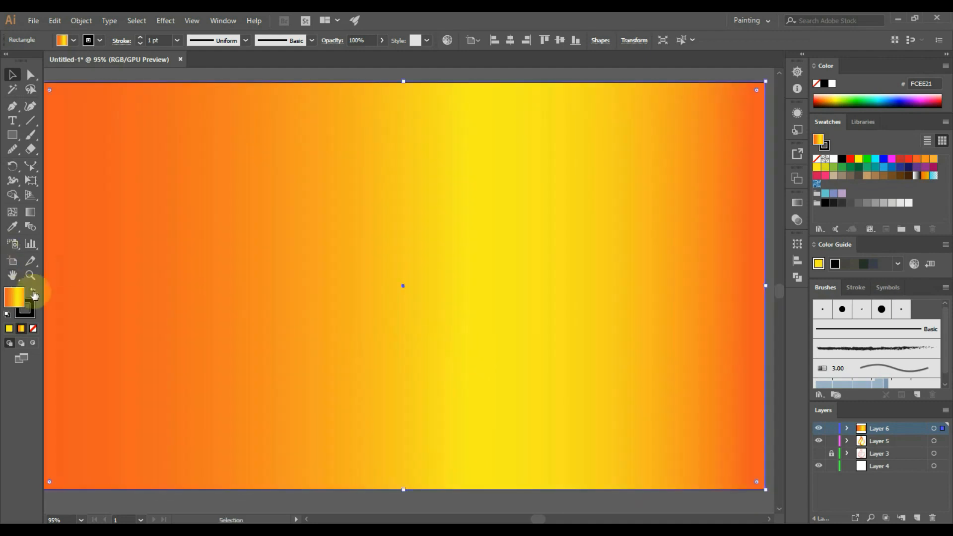
Step: Set the background rectangle's stroke colour to dark grey 6D6B6B
double_click(26, 310)
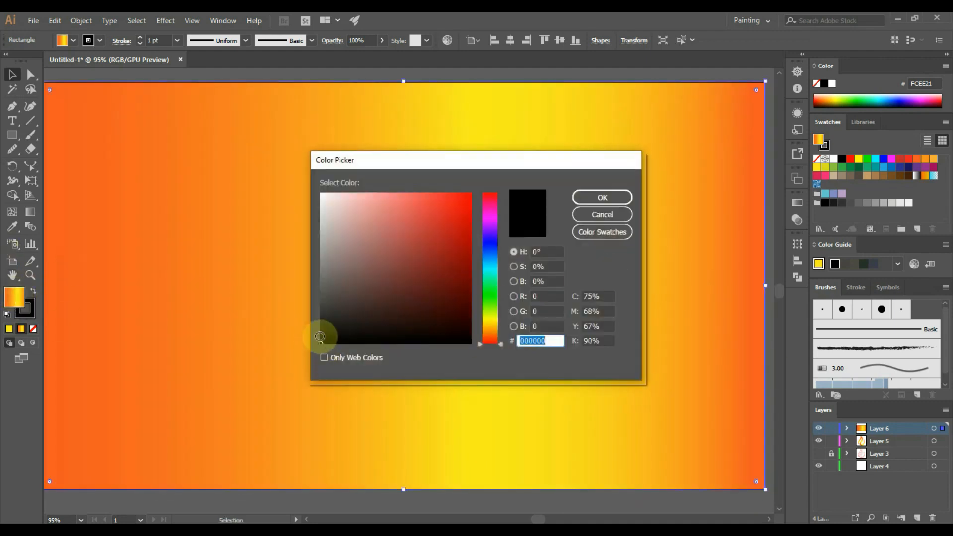
left_click_drag(319, 336, 322, 279)
left_click(602, 197)
Step: Change the first colour stop of the background rectangle's gradient to mid grey 808080
left_click(30, 213)
left_click(30, 217)
left_click(646, 278)
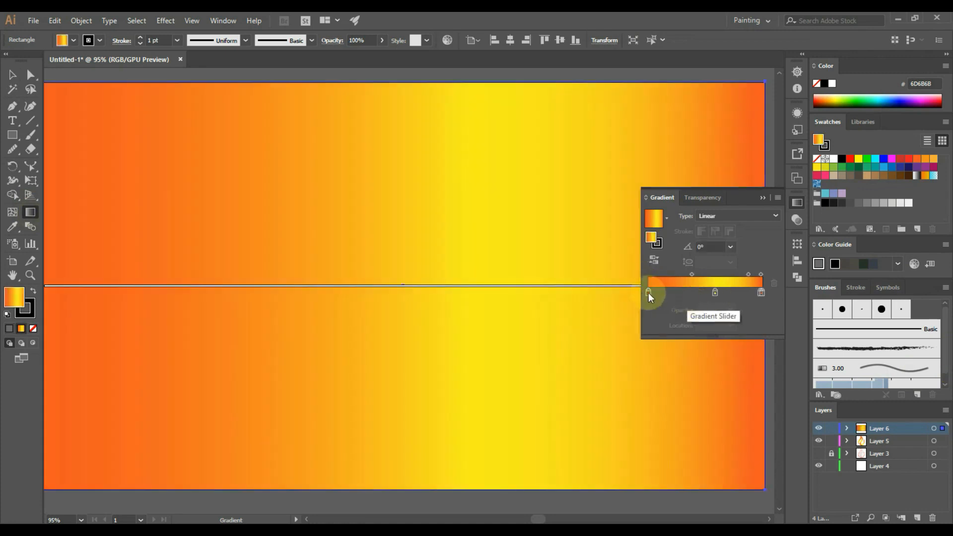
double_click(648, 292)
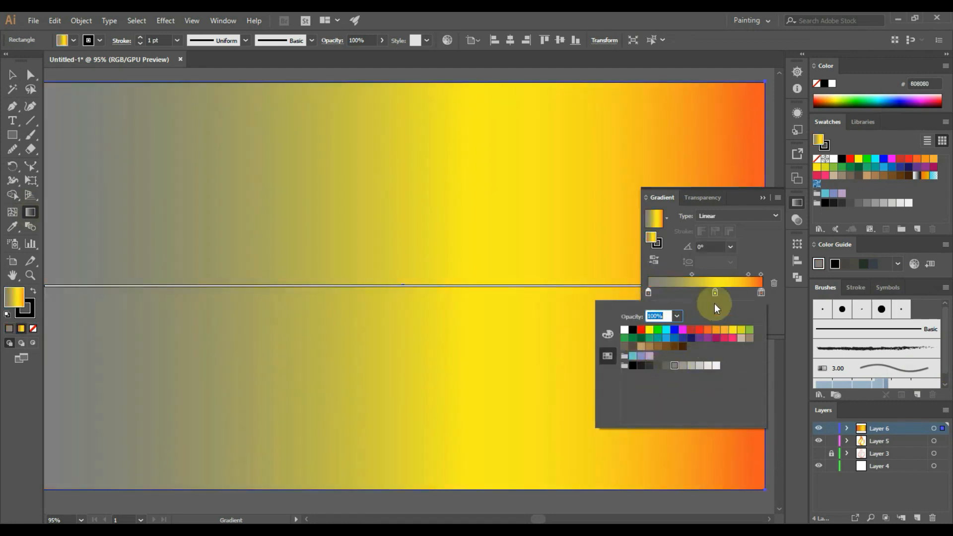
Step: Remove the orange end of the background gradient, move the yellow stop to 100% and recolour it light grey E6E6E6
left_click(761, 294)
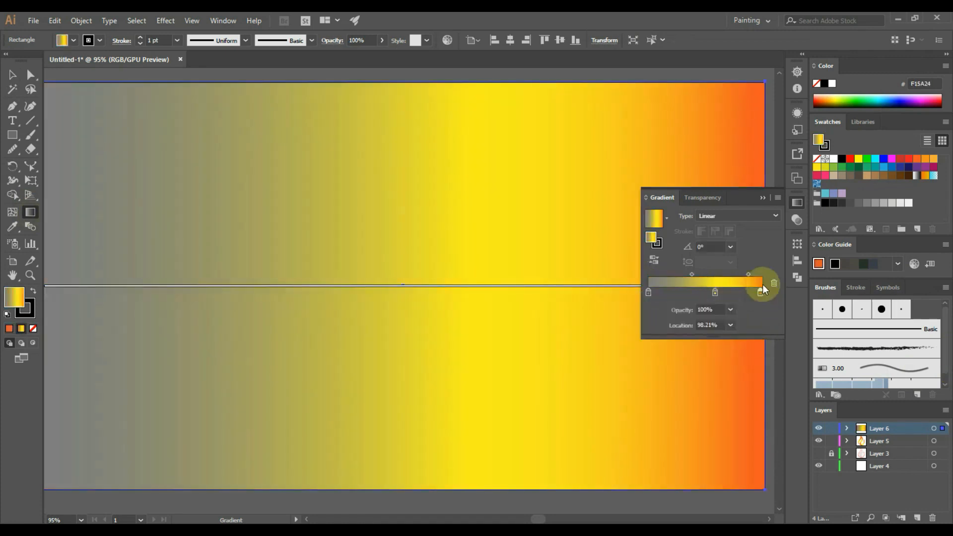
left_click(773, 283)
left_click_drag(744, 292, 760, 292)
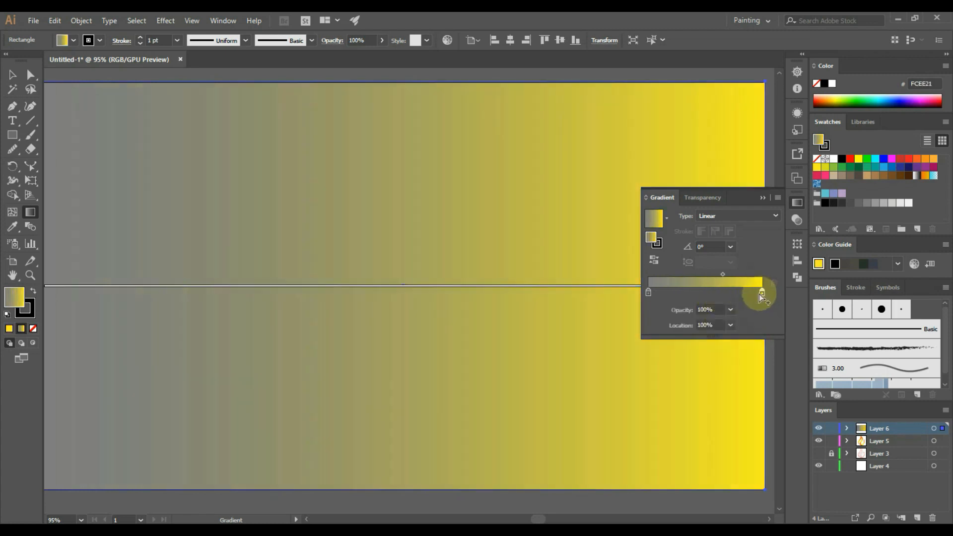
double_click(761, 292)
left_click(710, 365)
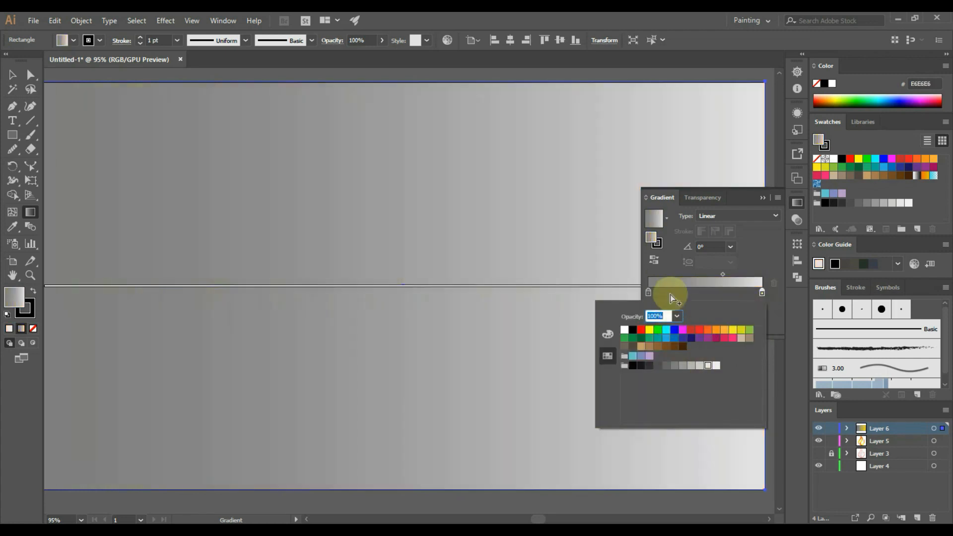
Step: Make the background gradient radial with light grey in the centre and mid grey outside, and set its midpoint to 46.6%
left_click(773, 216)
left_click(729, 241)
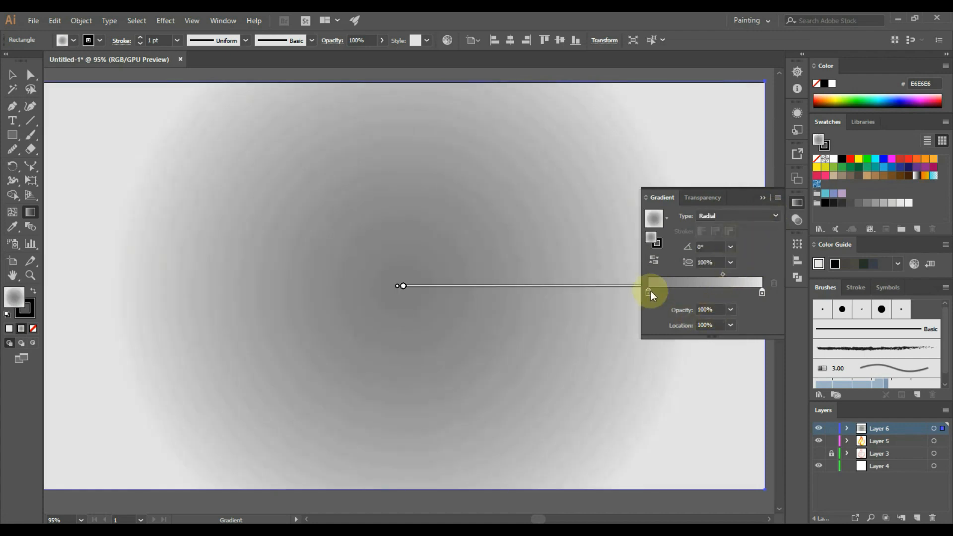
mouse_move(648, 292)
left_mouse_down()
mouse_move(741, 293)
mouse_move(645, 276)
left_mouse_up()
left_click_drag(716, 274, 692, 274)
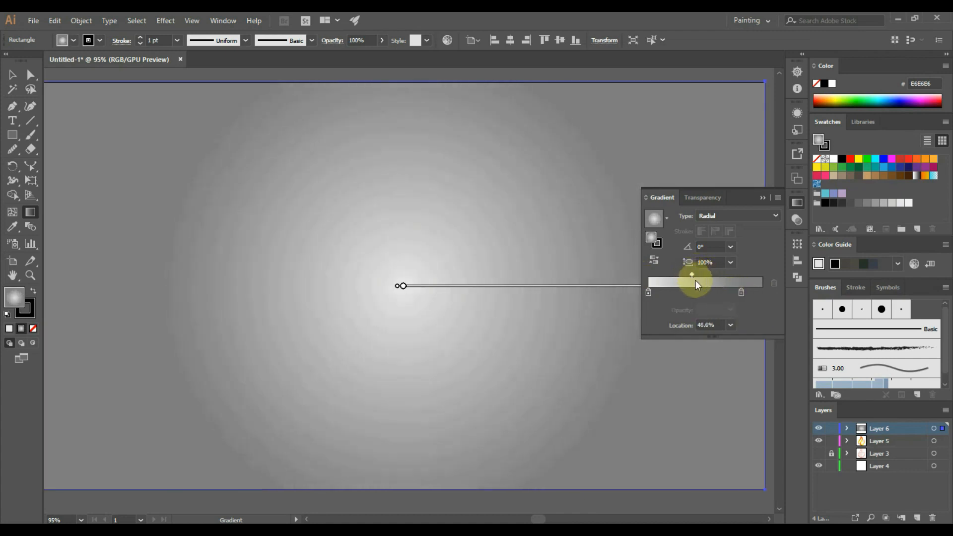
left_click(762, 198)
Step: Move the background layer (Layer 6) below the flame layer (Layer 5) and lock it
left_click_drag(877, 434, 897, 424)
key("v")
left_click(639, 509)
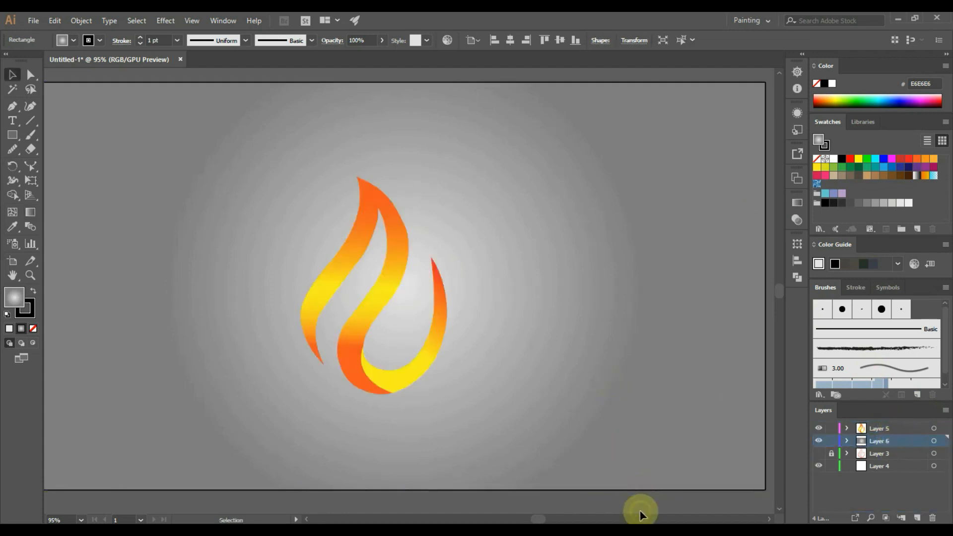
left_click(831, 441)
Step: Move all the flame shapes up towards the centre of the background glow and group them
left_click_drag(252, 156, 458, 417)
left_click_drag(421, 368, 434, 338)
right_click(386, 293)
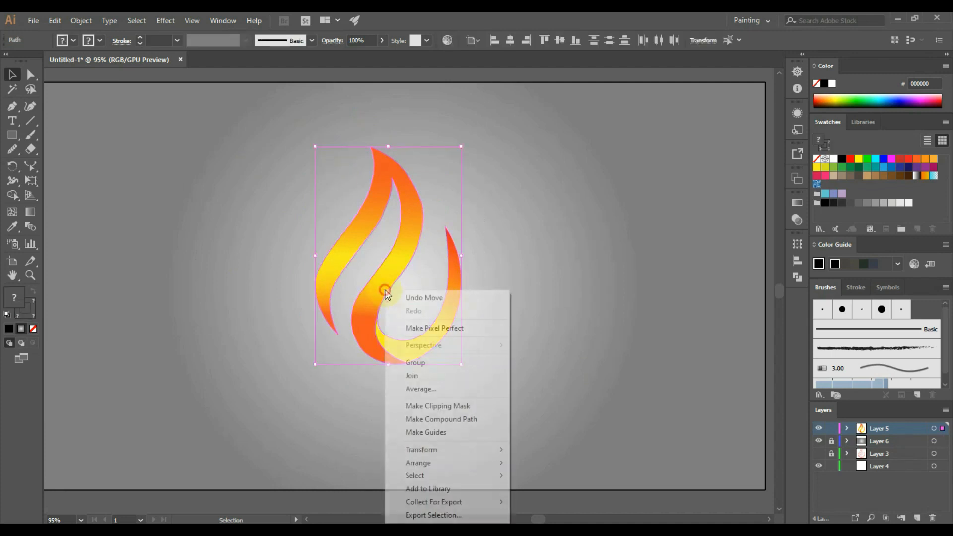
left_click(431, 362)
Step: Enlarge the flame group and reposition it over the centre of the radial background
left_click_drag(424, 344, 491, 387)
left_click(548, 395)
left_click(429, 324)
left_click_drag(388, 257, 395, 290)
left_click(550, 367)
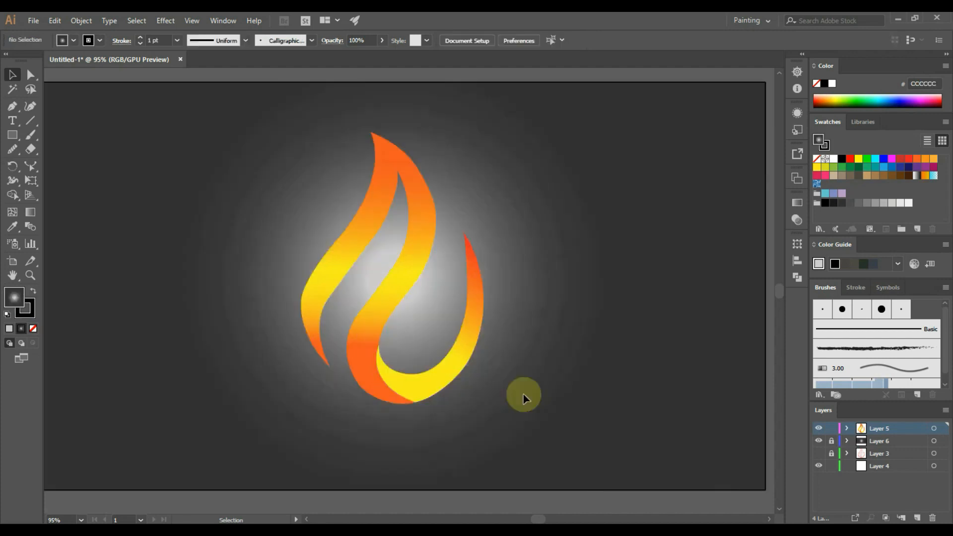